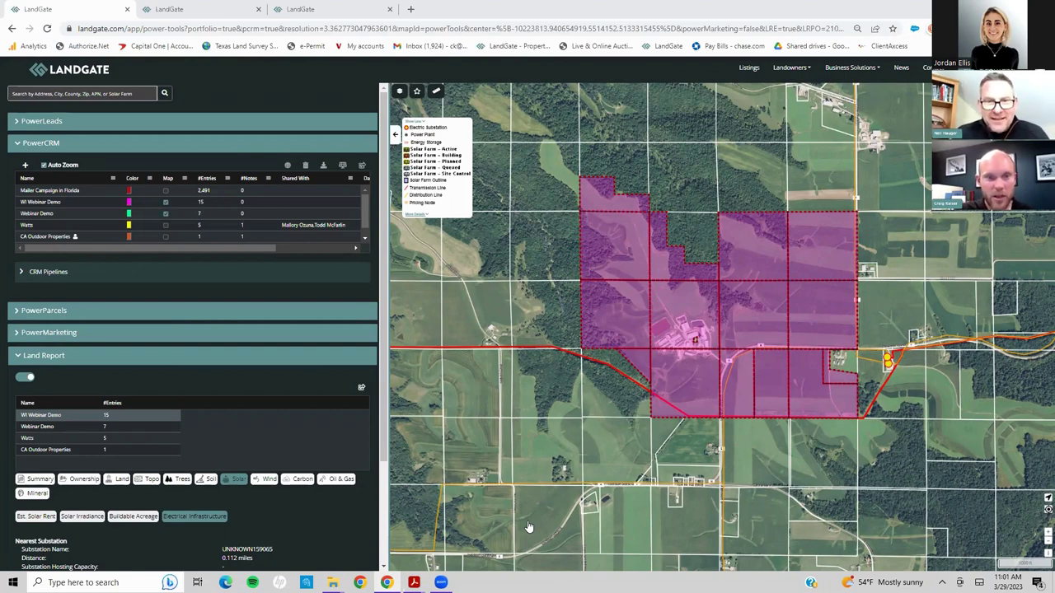
Examine where the WI Webinar Demo parcels lie relative to nearby towns, solar farms, substations, and transmission and distribution lines
{"action": "mouse_move", "coordinate": [593, 248]}
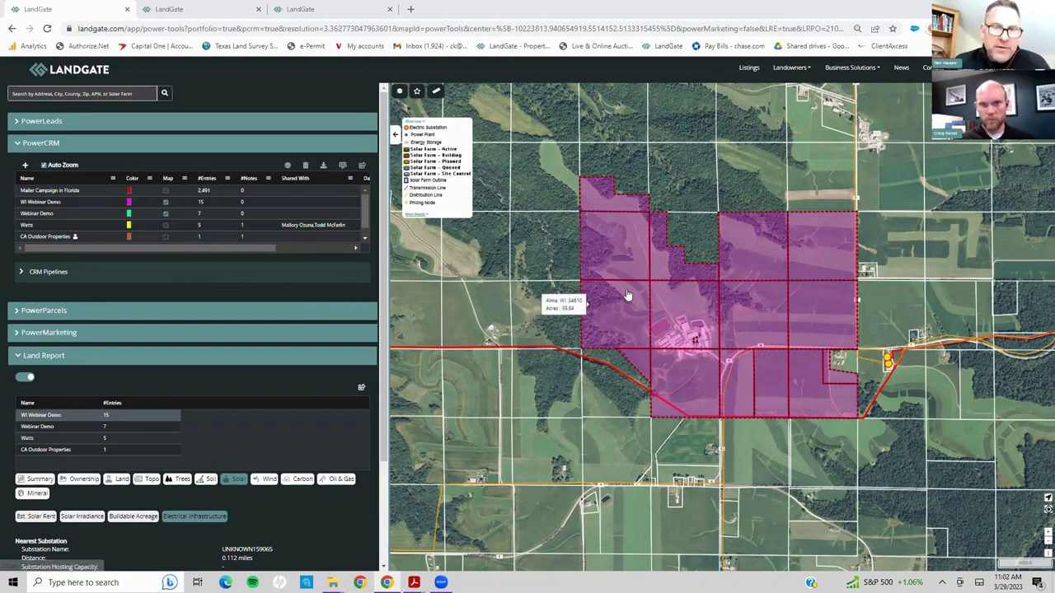
{"action": "scroll", "coordinate": [626, 295], "scroll_direction": "down", "scroll_amount": 1}
{"action": "scroll", "coordinate": [626, 295], "scroll_direction": "down", "scroll_amount": 5}
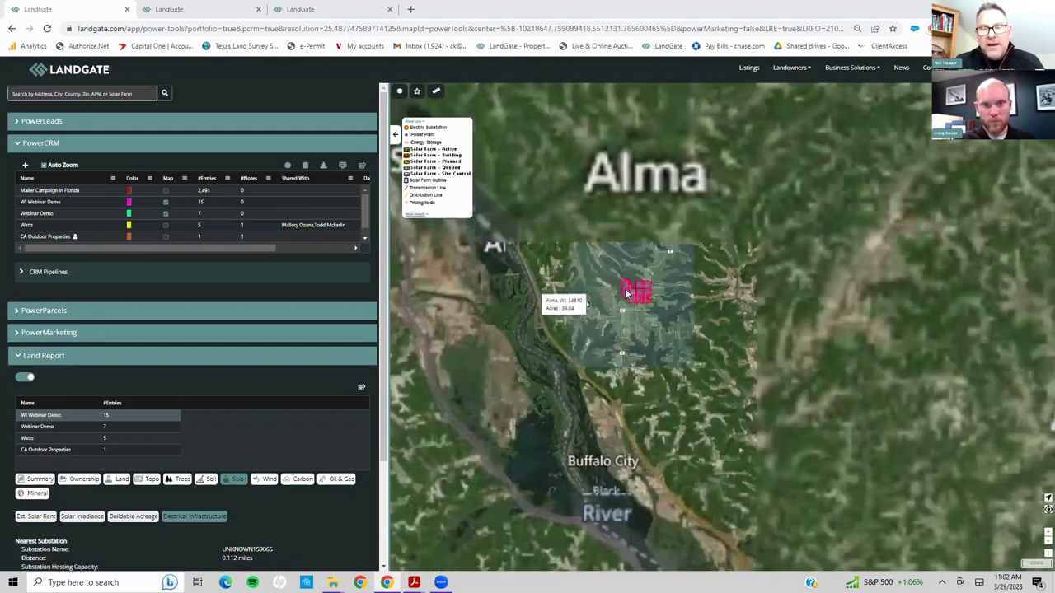
{"action": "scroll", "coordinate": [660, 338], "scroll_direction": "down", "scroll_amount": 3}
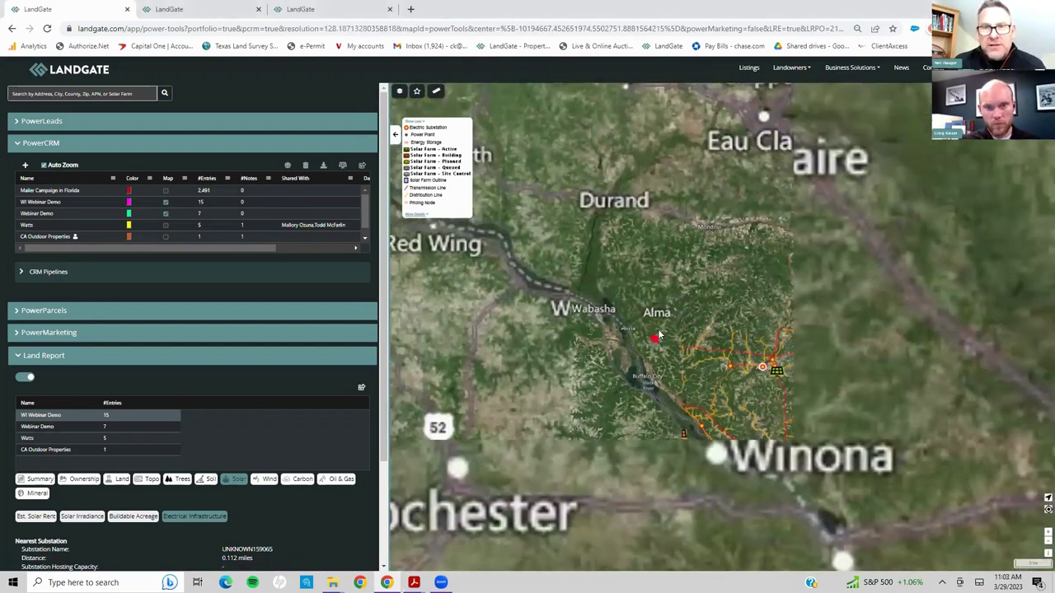
{"action": "scroll", "coordinate": [676, 353], "scroll_direction": "down", "scroll_amount": 3}
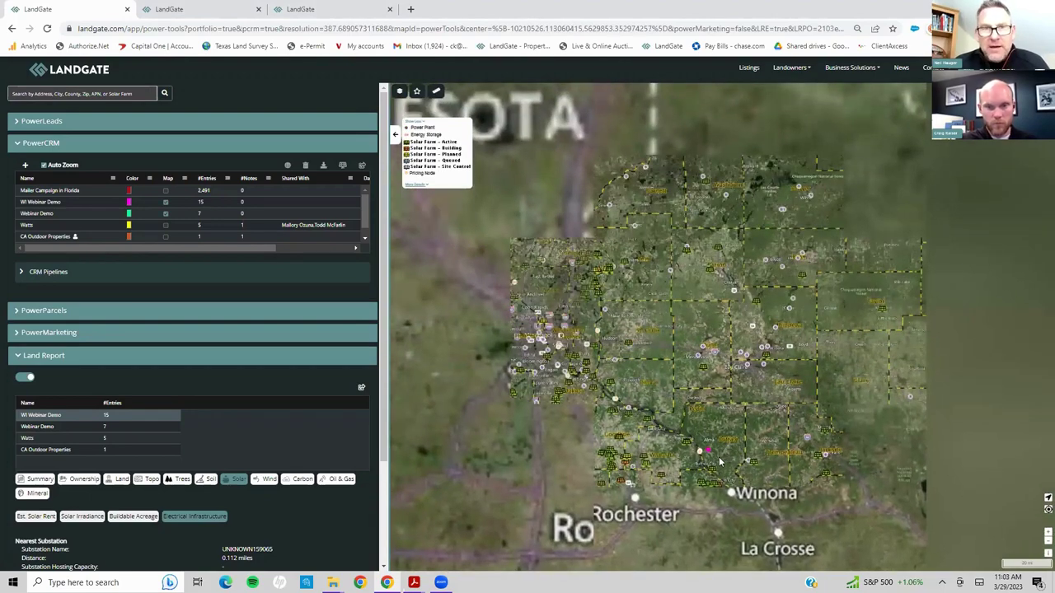
{"action": "scroll", "coordinate": [725, 462], "scroll_direction": "up", "scroll_amount": 2}
{"action": "scroll", "coordinate": [750, 402], "scroll_direction": "up", "scroll_amount": 3}
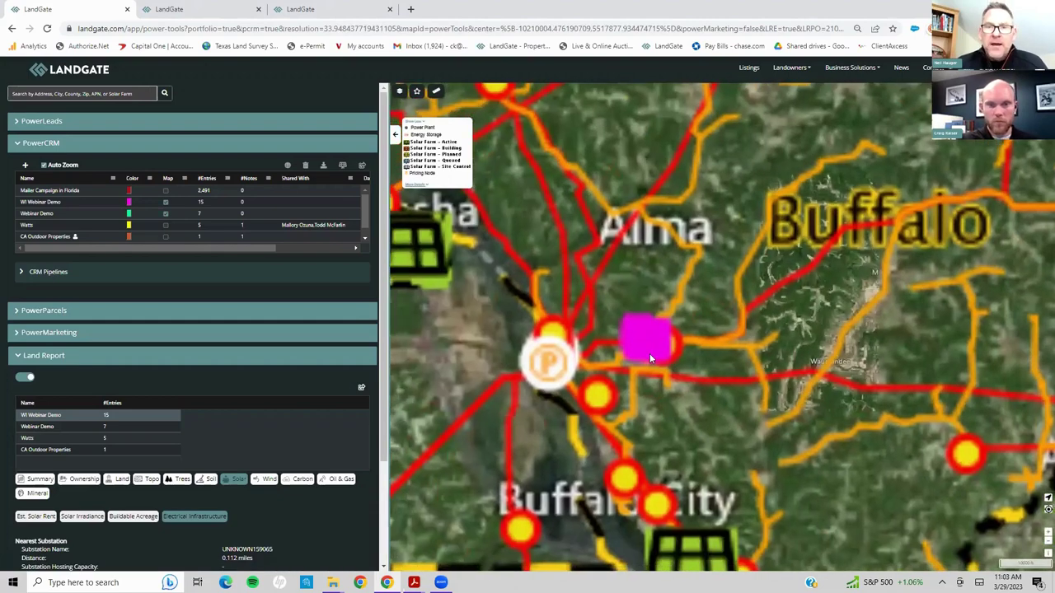
{"action": "scroll", "coordinate": [648, 346], "scroll_direction": "up", "scroll_amount": 2}
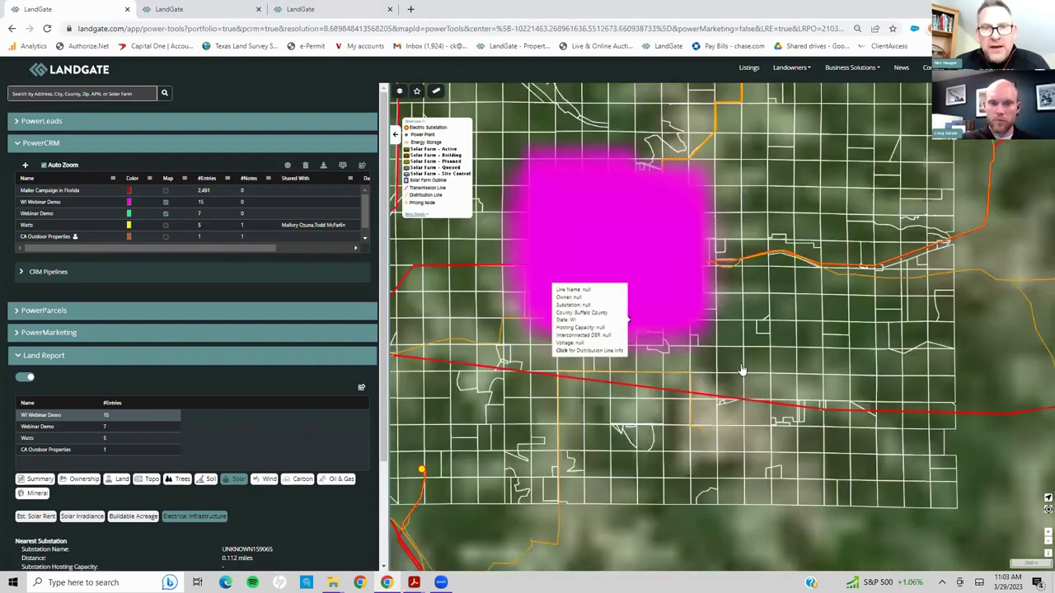
{"action": "scroll", "coordinate": [693, 346], "scroll_direction": "up", "scroll_amount": 1}
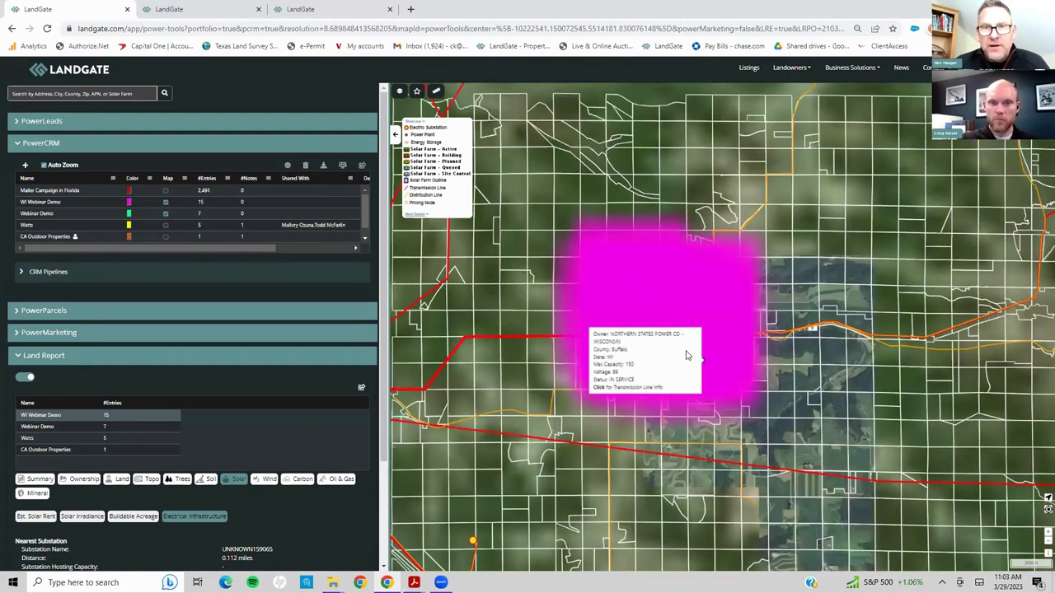
{"action": "scroll", "coordinate": [648, 335], "scroll_direction": "up", "scroll_amount": 2}
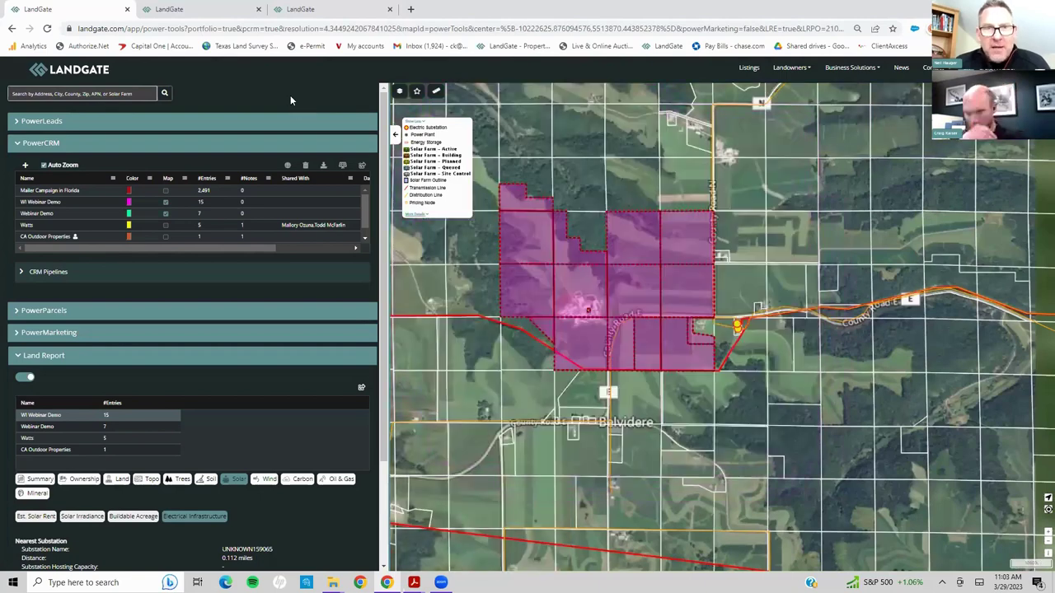
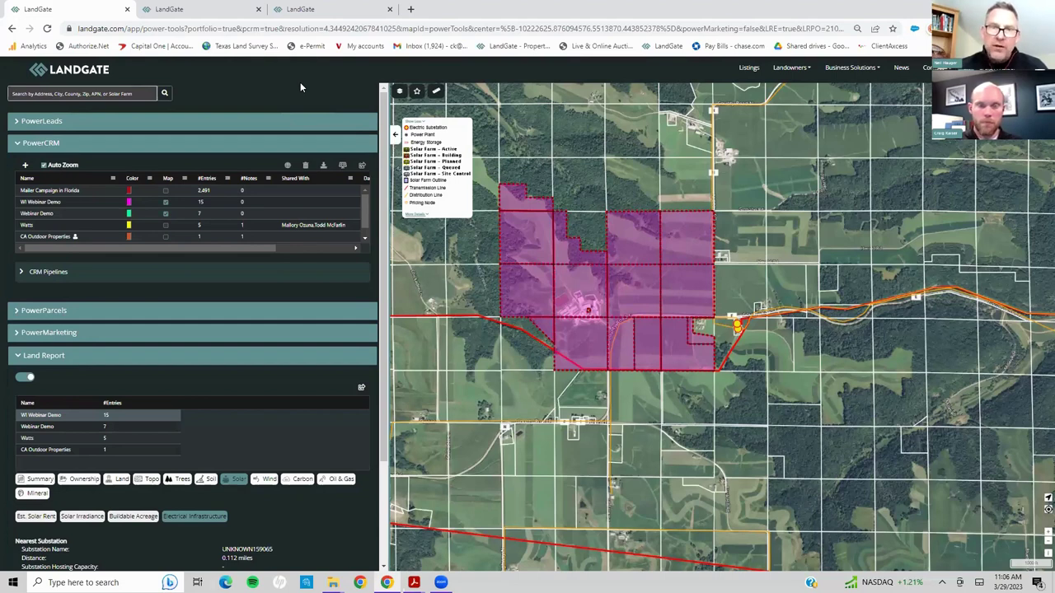
Collapse the Land Report section and show parcel ownership for all parcels on the map around the highlighted property
{"action": "left_click", "coordinate": [78, 358]}
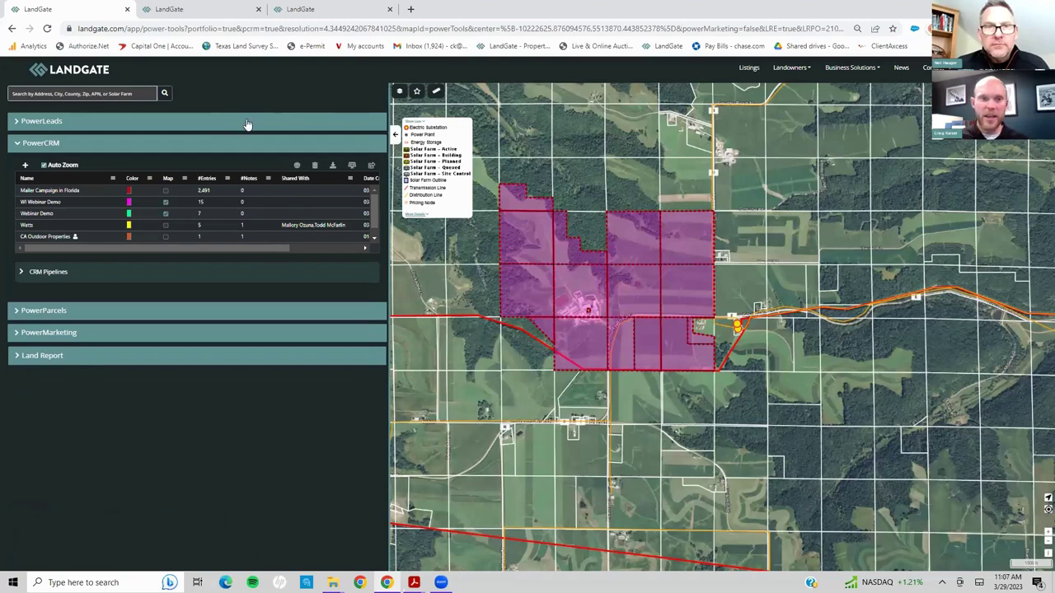
{"action": "scroll", "coordinate": [553, 343], "scroll_direction": "down", "scroll_amount": 1}
{"action": "scroll", "coordinate": [554, 343], "scroll_direction": "down", "scroll_amount": 1}
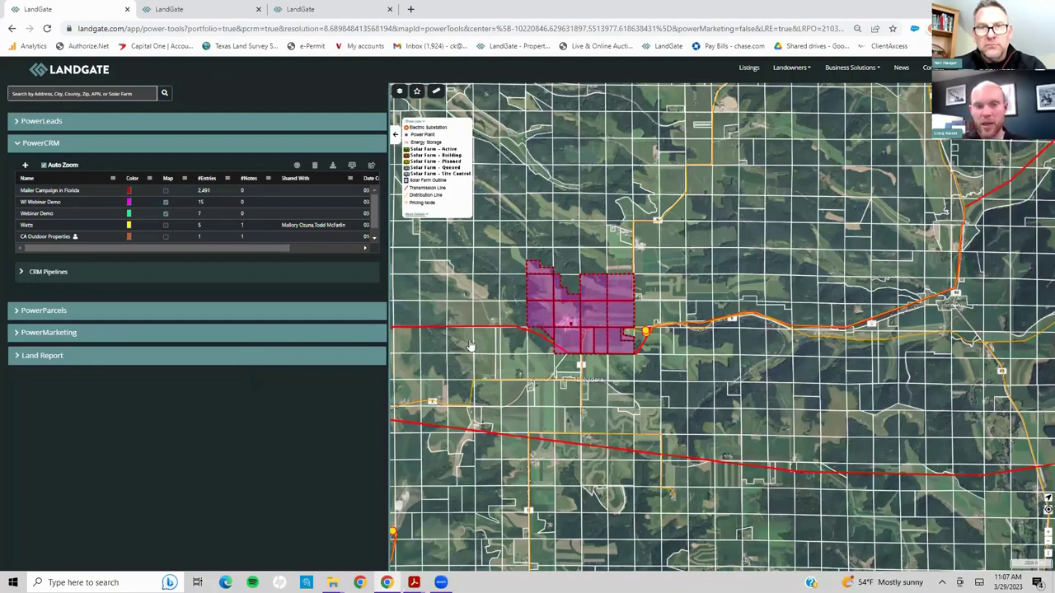
{"action": "scroll", "coordinate": [548, 323], "scroll_direction": "up", "scroll_amount": 1}
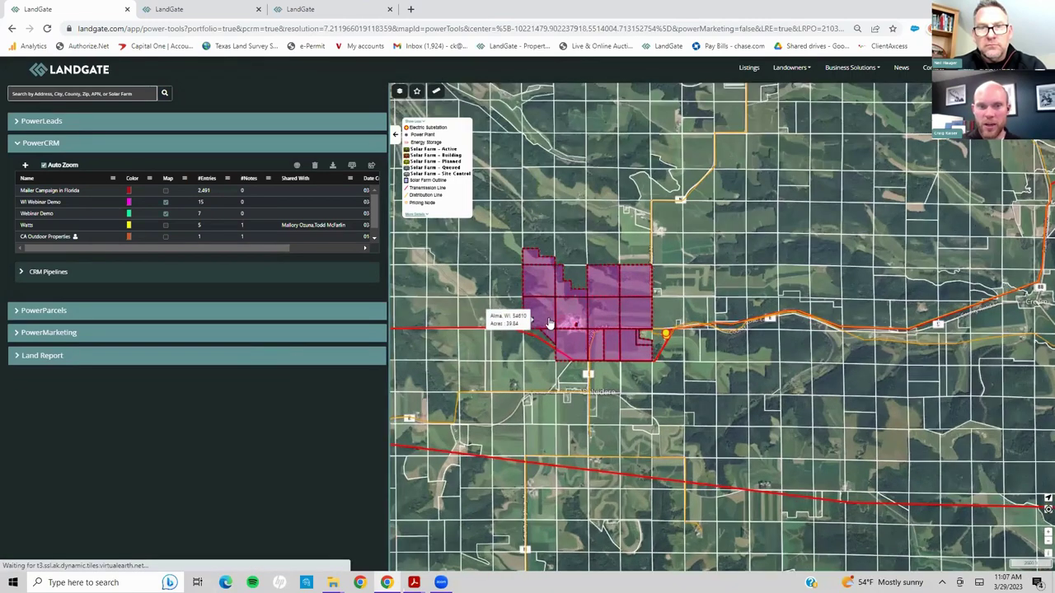
{"action": "left_click_drag", "start_coordinate": [548, 323], "coordinate": [595, 327]}
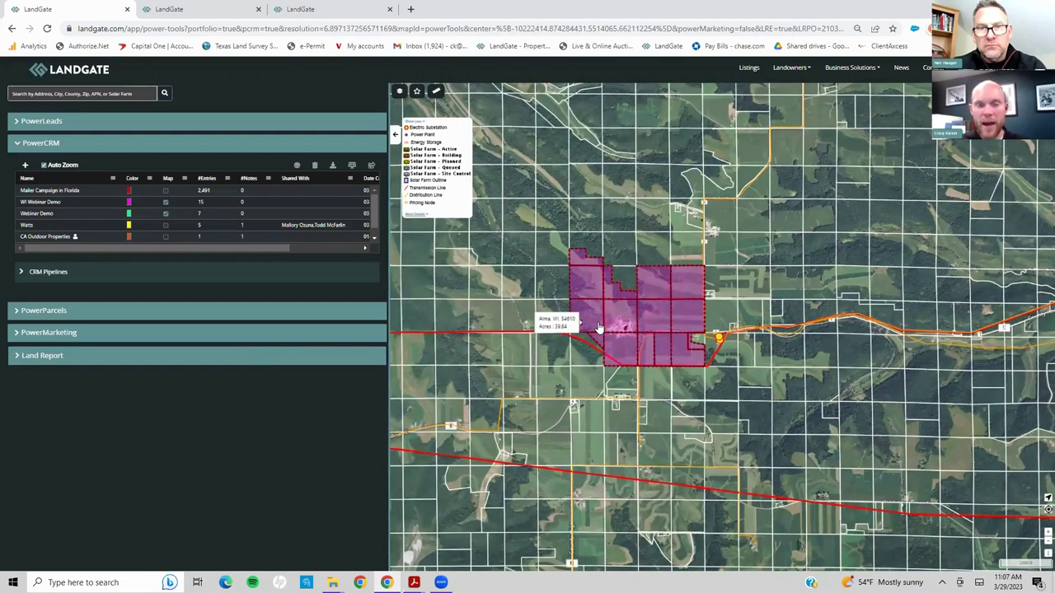
{"action": "scroll", "coordinate": [598, 327], "scroll_direction": "up", "scroll_amount": 1}
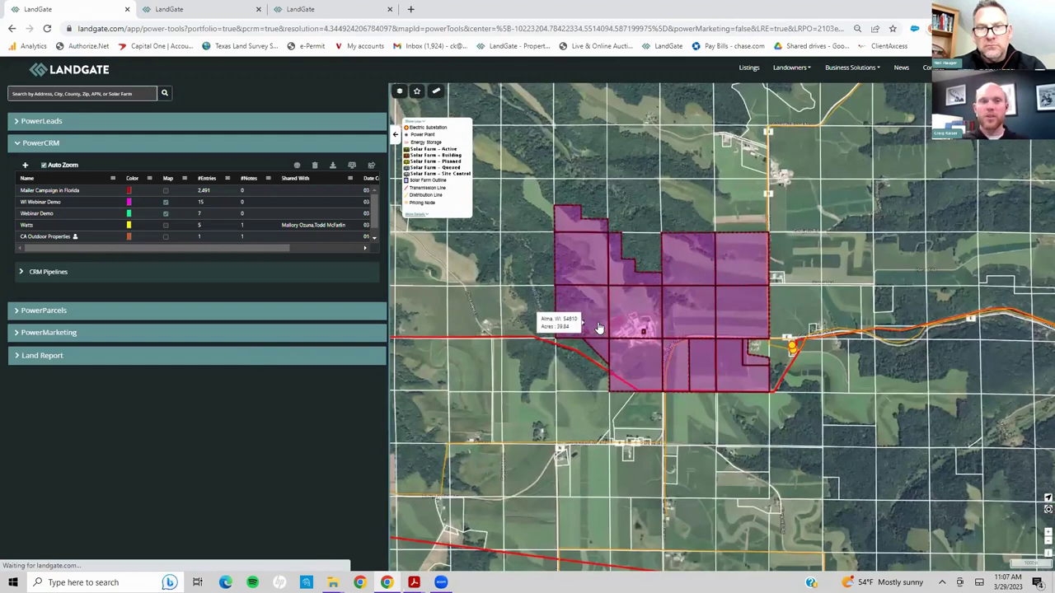
{"action": "left_click", "coordinate": [399, 94]}
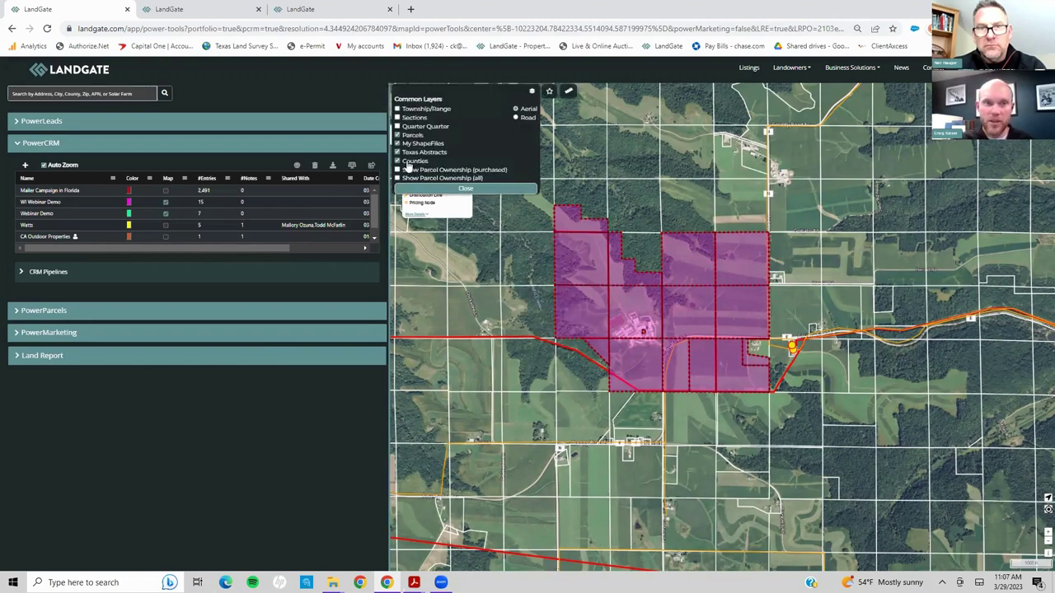
{"action": "left_click", "coordinate": [414, 191]}
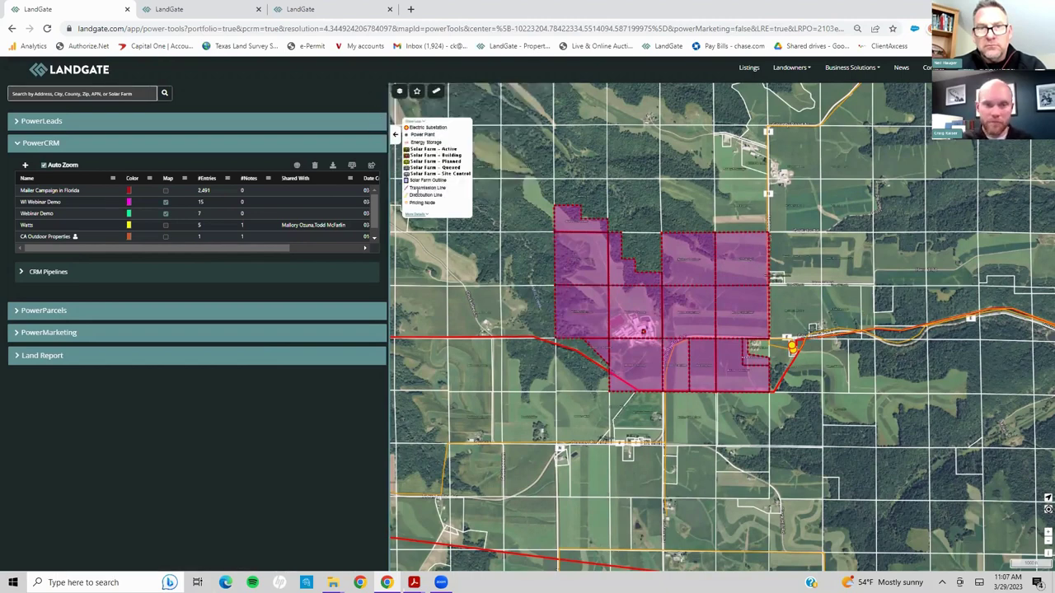
{"action": "scroll", "coordinate": [691, 382], "scroll_direction": "up", "scroll_amount": 1}
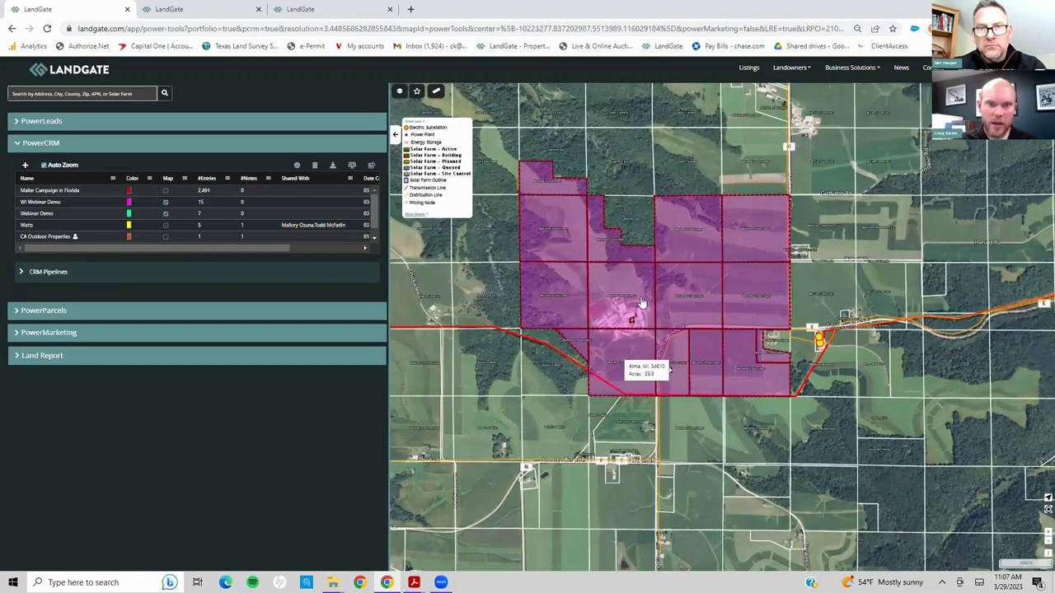
{"action": "scroll", "coordinate": [647, 311], "scroll_direction": "up", "scroll_amount": 1}
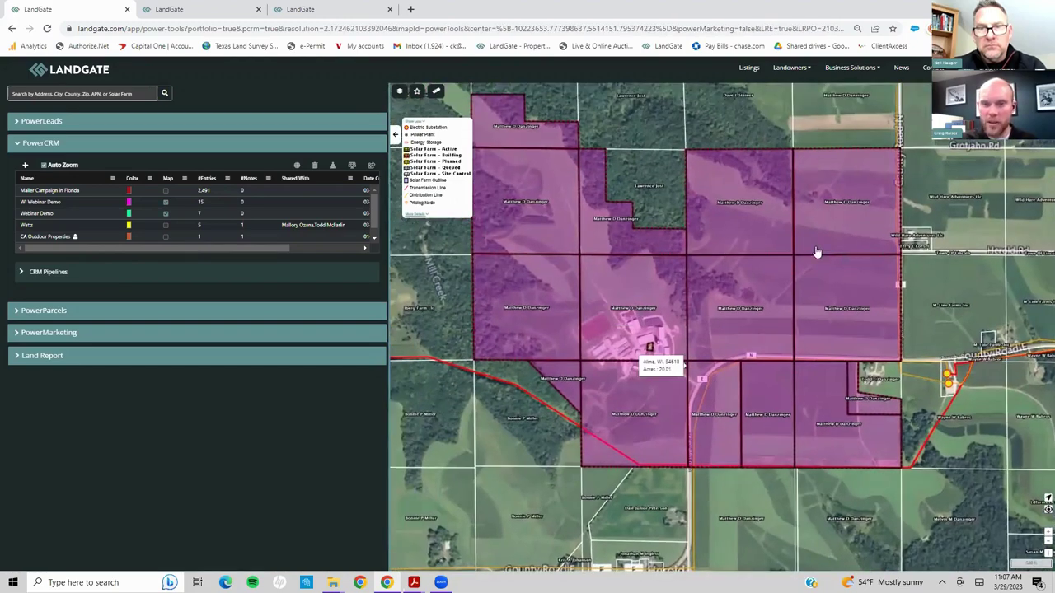
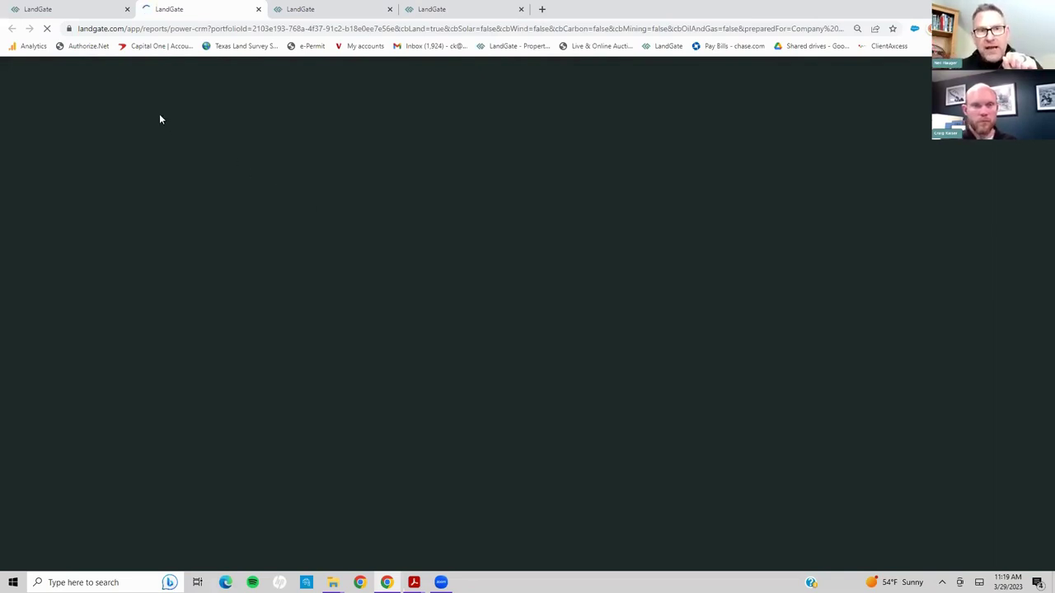
Close the PowerCRM report generation dialog on the map page and switch from PowerCRM to the Land Report section
{"action": "left_click", "coordinate": [83, 9]}
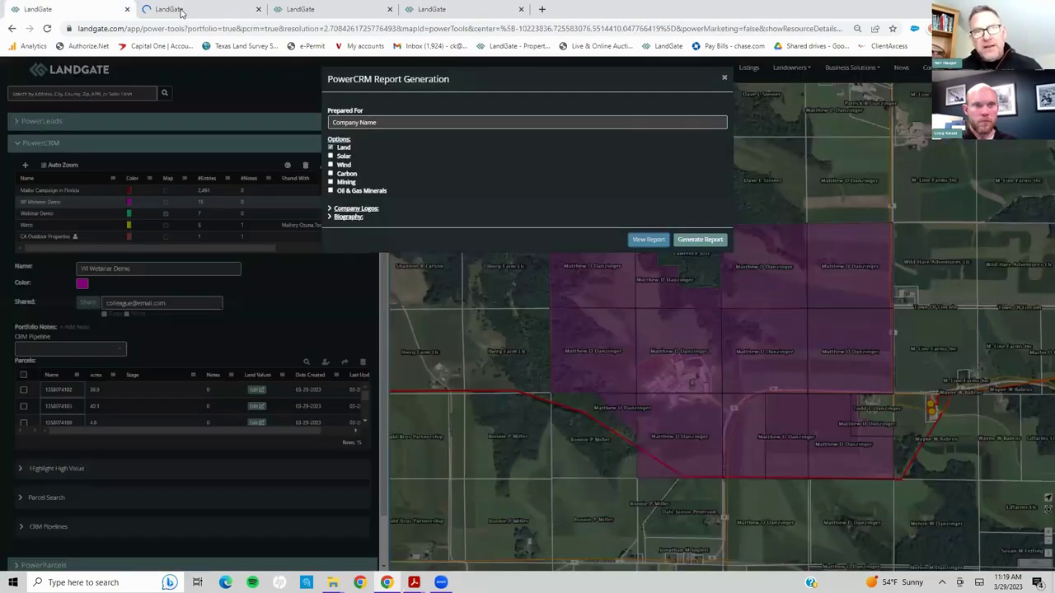
{"action": "left_click", "coordinate": [724, 80]}
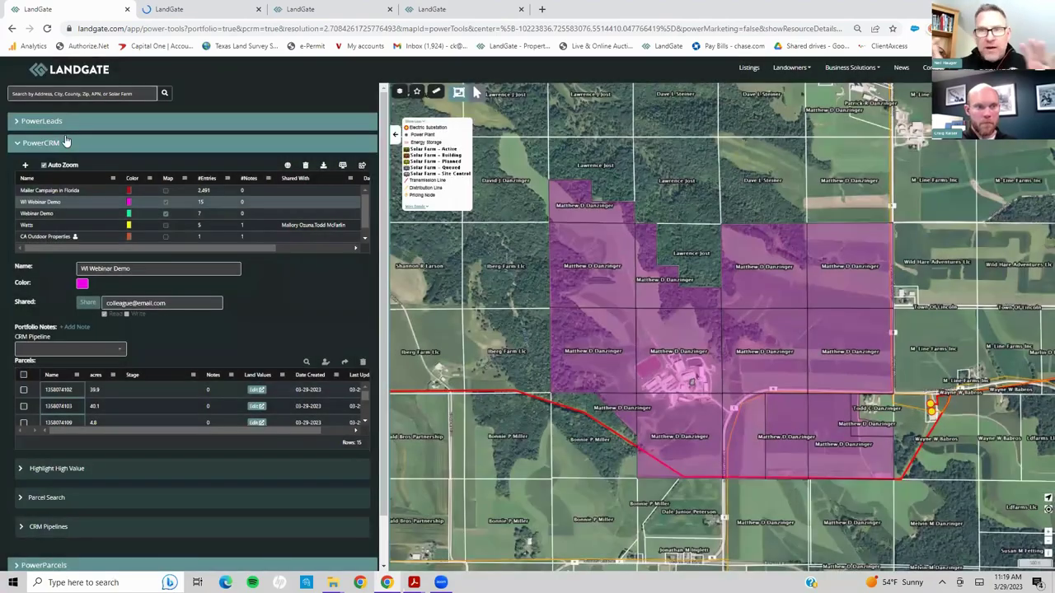
{"action": "left_click", "coordinate": [66, 143]}
{"action": "left_click", "coordinate": [66, 216]}
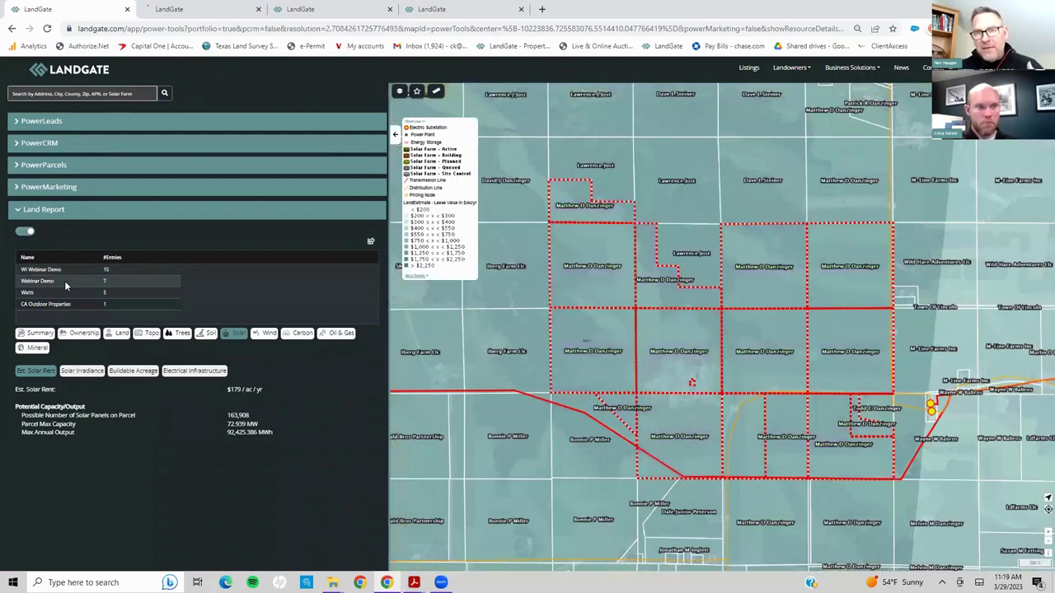
Load the land report for the WI Webinar Demo portfolio
{"action": "left_click", "coordinate": [65, 285]}
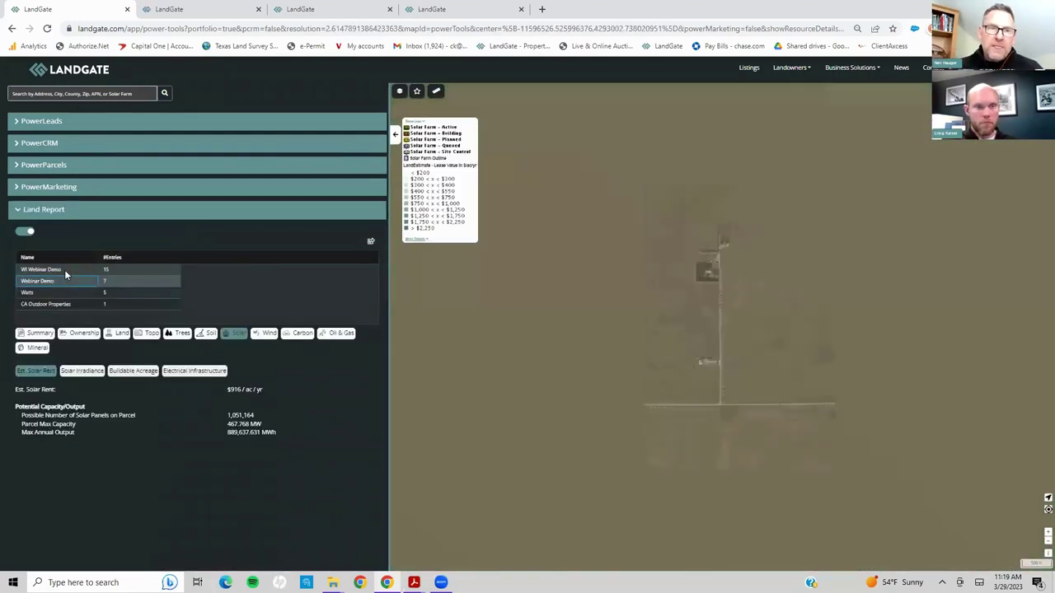
{"action": "left_click", "coordinate": [64, 269]}
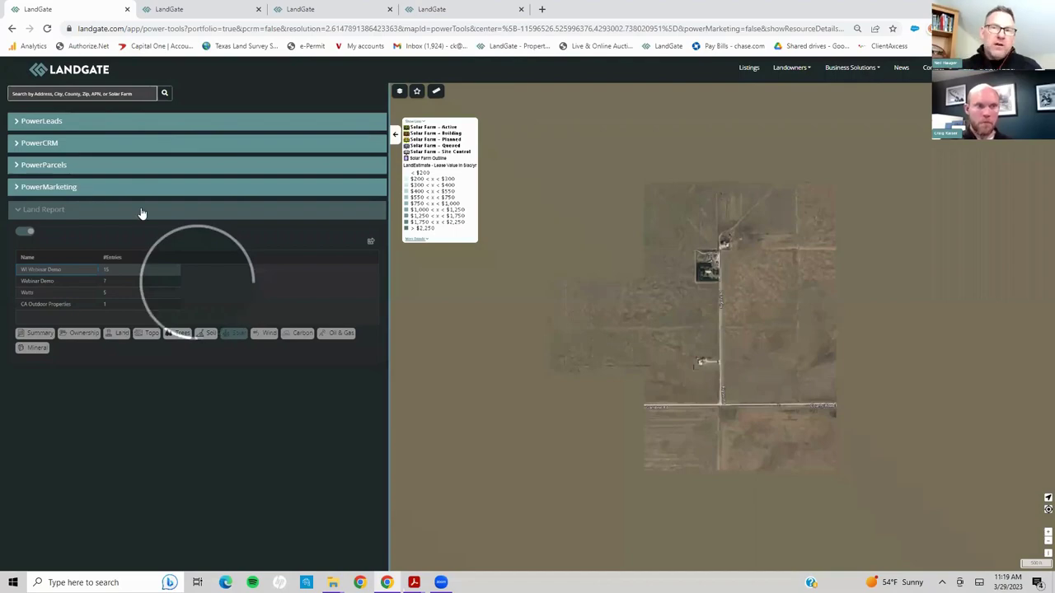
Review the Property Summary in the generated PowerCRM report for the Wisconsin property
{"action": "left_click", "coordinate": [185, 11]}
{"action": "scroll", "coordinate": [250, 175], "scroll_direction": "down", "scroll_amount": 5}
{"action": "scroll", "coordinate": [251, 181], "scroll_direction": "down", "scroll_amount": 15}
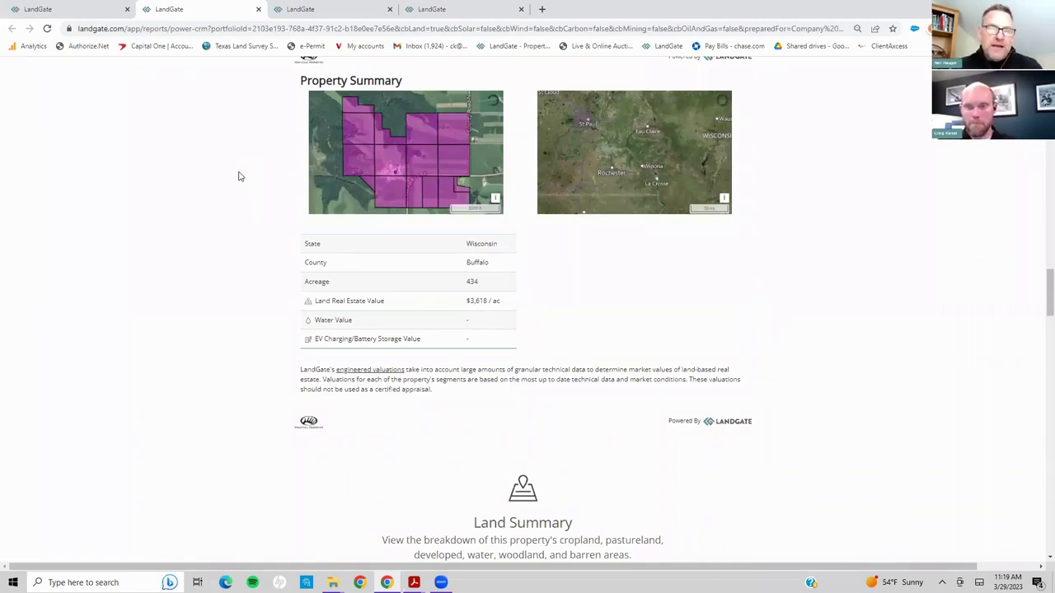
Return to the map page and examine the portfolio's land usage and land value breakdown
{"action": "left_click", "coordinate": [90, 12]}
{"action": "left_click", "coordinate": [121, 334]}
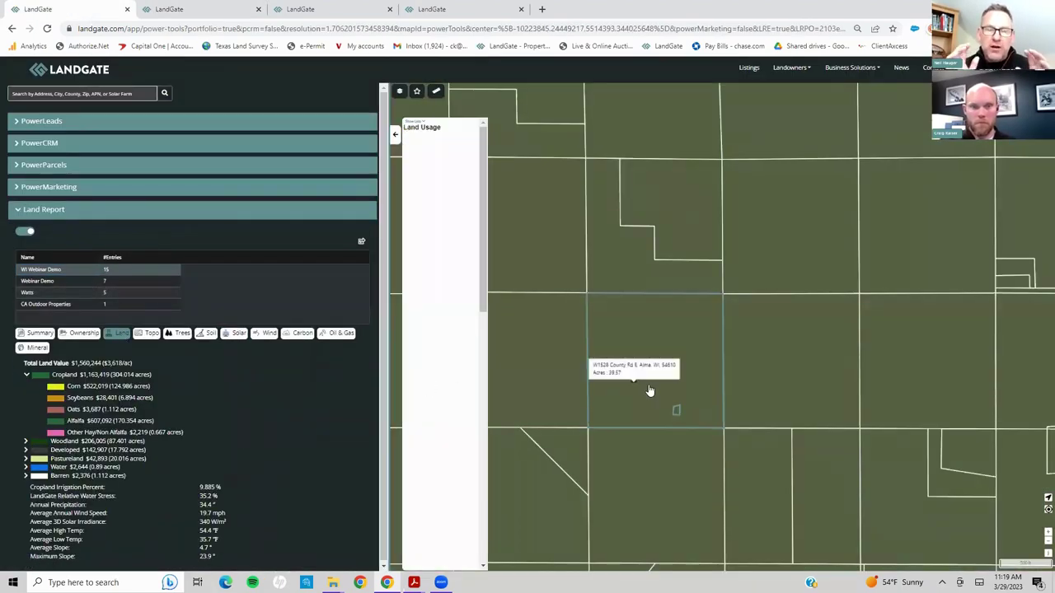
{"action": "scroll", "coordinate": [674, 409], "scroll_direction": "down", "scroll_amount": 2}
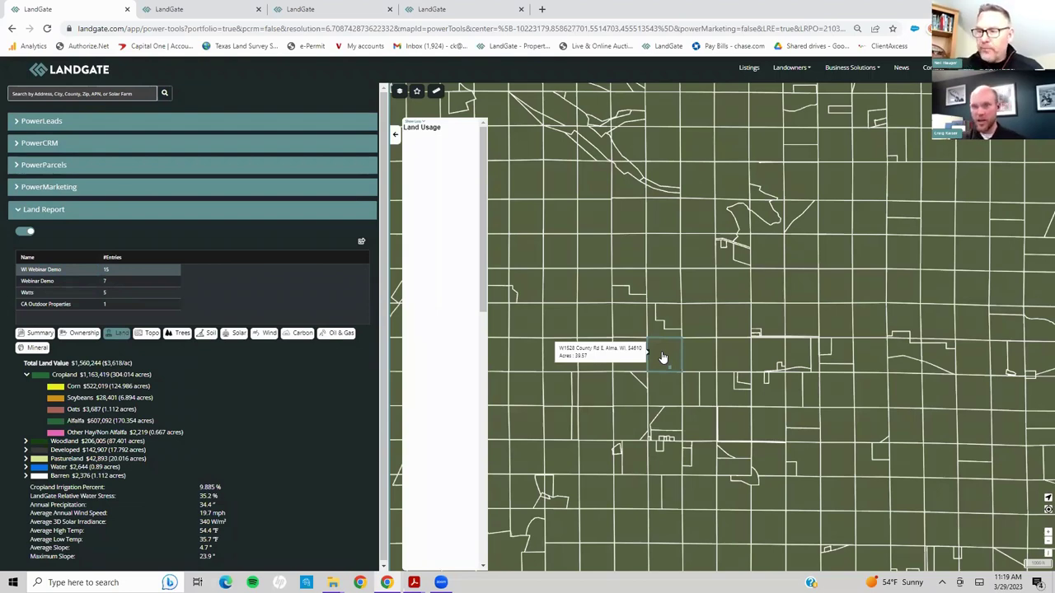
Reload the map page and display the solar electrical infrastructure, examining the lines and substation next to the parcels
{"action": "left_click", "coordinate": [47, 29]}
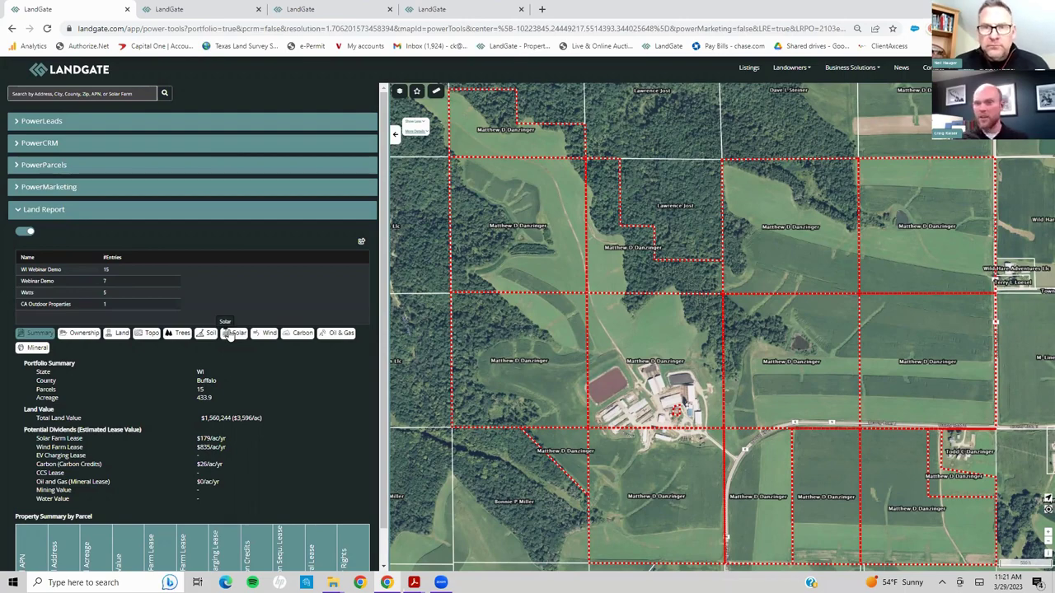
{"action": "left_click", "coordinate": [232, 333]}
{"action": "left_click", "coordinate": [210, 372]}
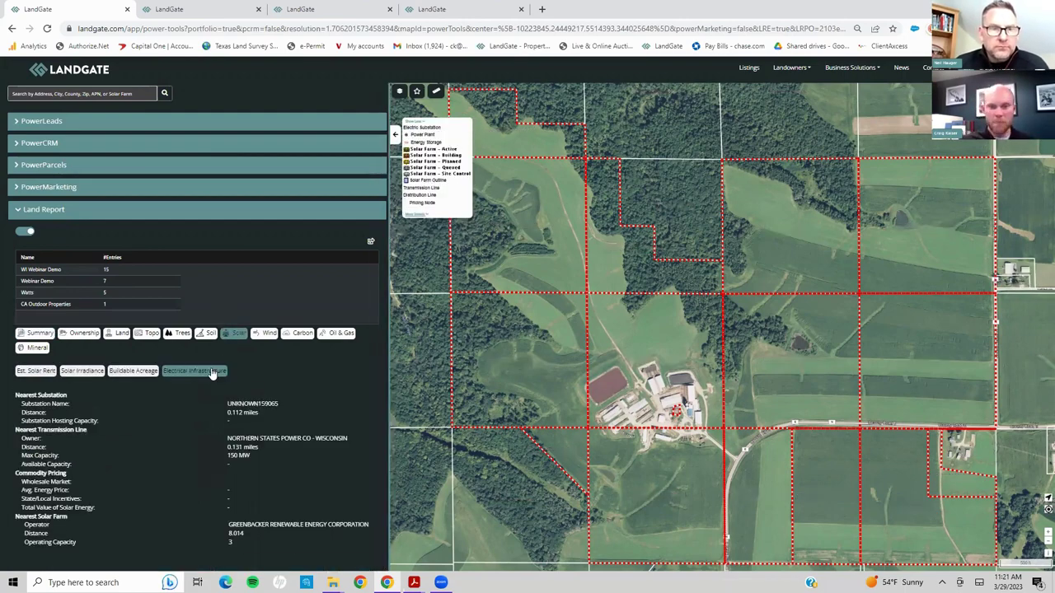
{"action": "scroll", "coordinate": [706, 450], "scroll_direction": "up", "scroll_amount": 1}
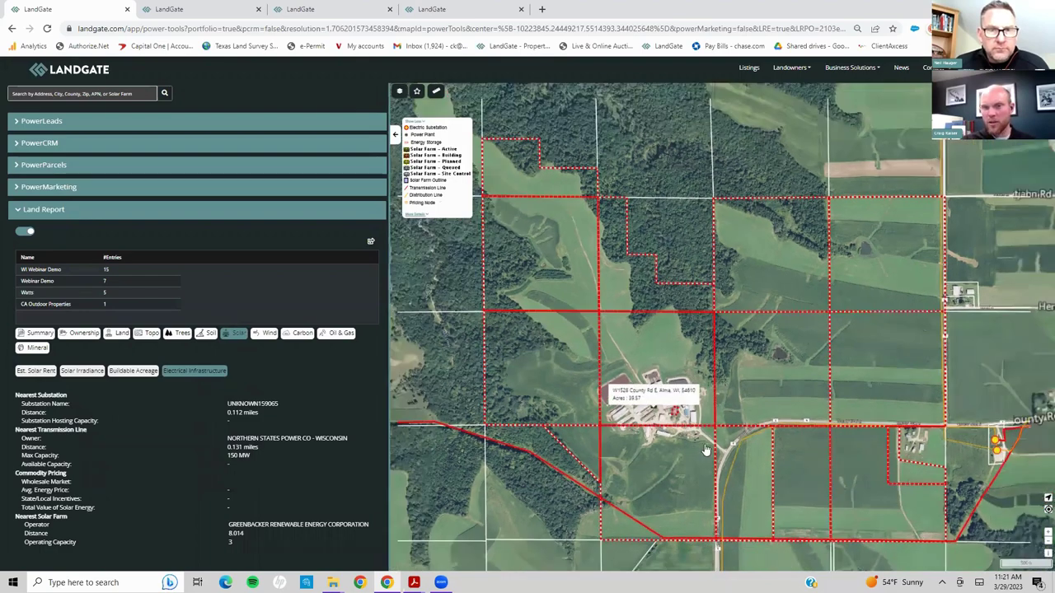
{"action": "scroll", "coordinate": [706, 450], "scroll_direction": "down", "scroll_amount": 2}
{"action": "left_click_drag", "start_coordinate": [706, 450], "coordinate": [699, 383]}
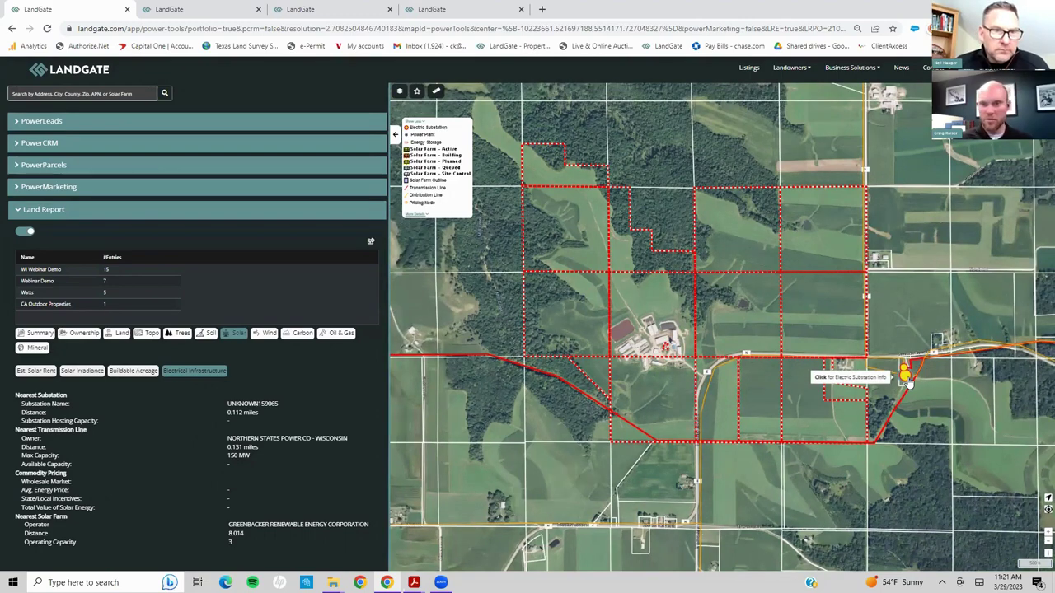
Display the buildable acreage for solar on the WI Webinar Demo parcels
{"action": "left_click", "coordinate": [149, 372]}
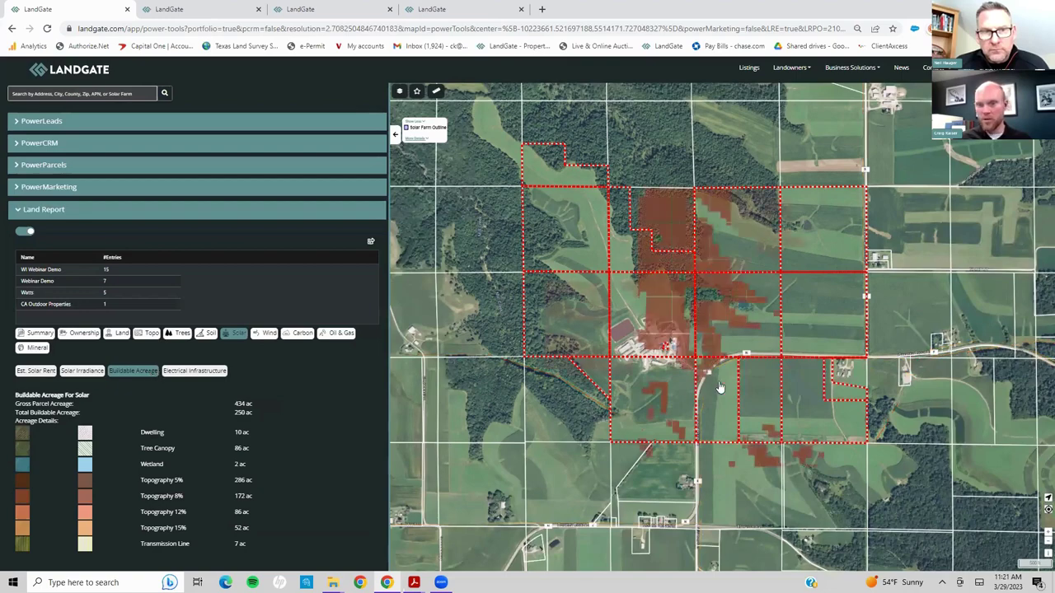